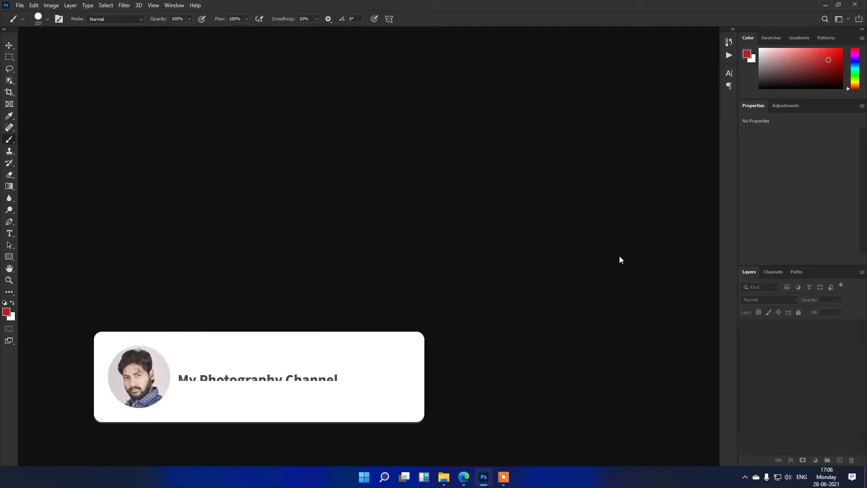
Open Windows 11 Wallpaper 1.jpg, the blue swirl image, as a Photoshop document.
double_click(542, 164)
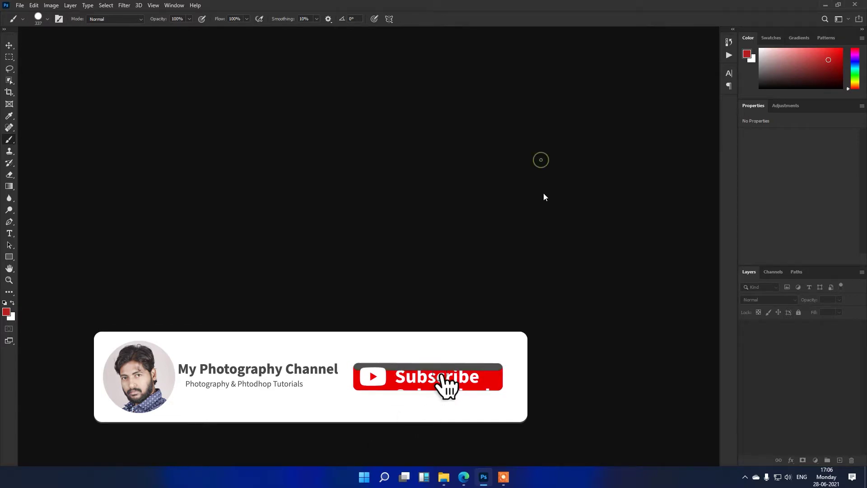
click(83, 81)
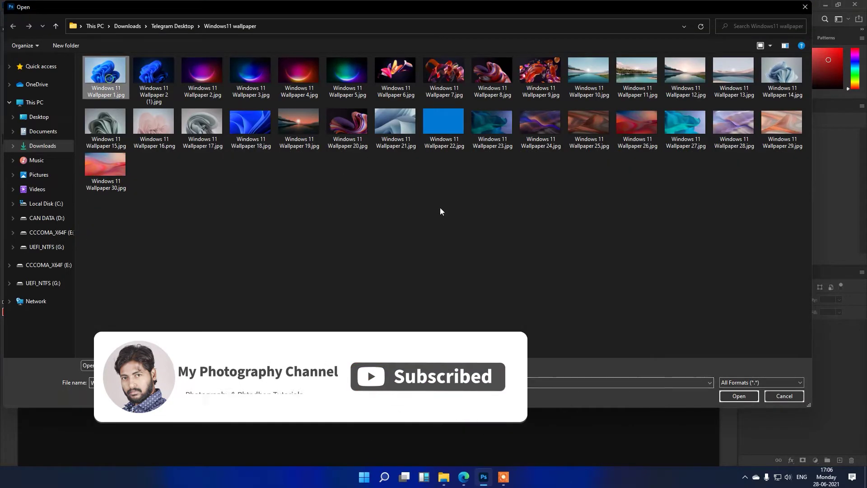
click(739, 396)
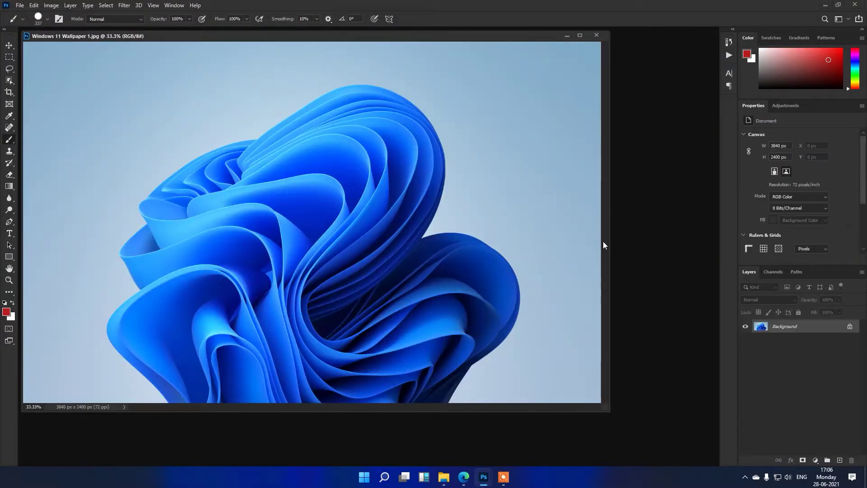
Brush five thick red diagonal stripes from top-left to bottom-right across the wallpaper.
scroll(582, 343, down, 2)
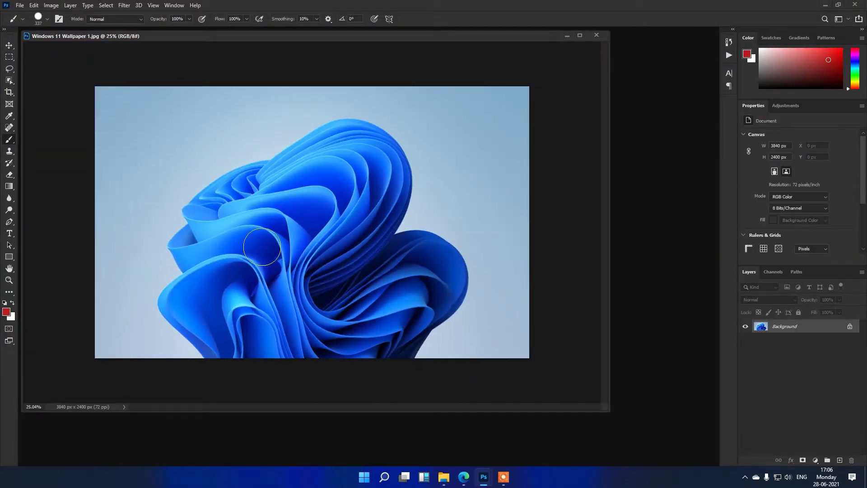
drag(225, 69, 49, 188)
drag(354, 77, 88, 255)
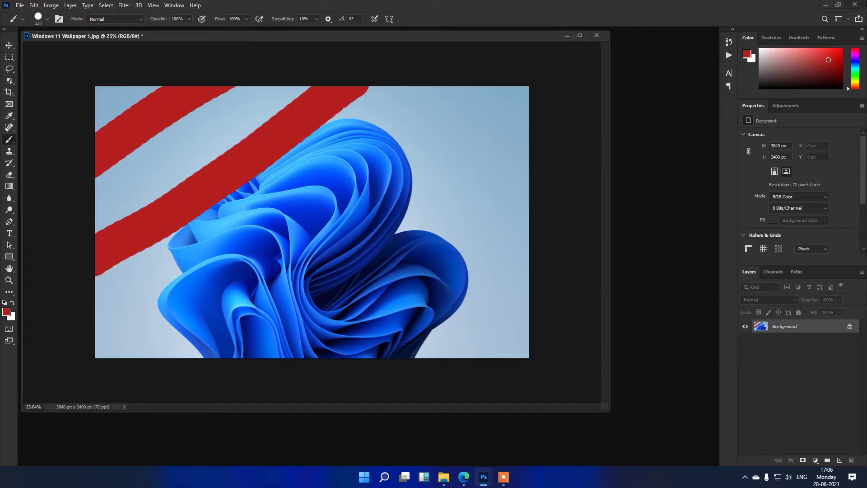
drag(447, 85, 92, 363)
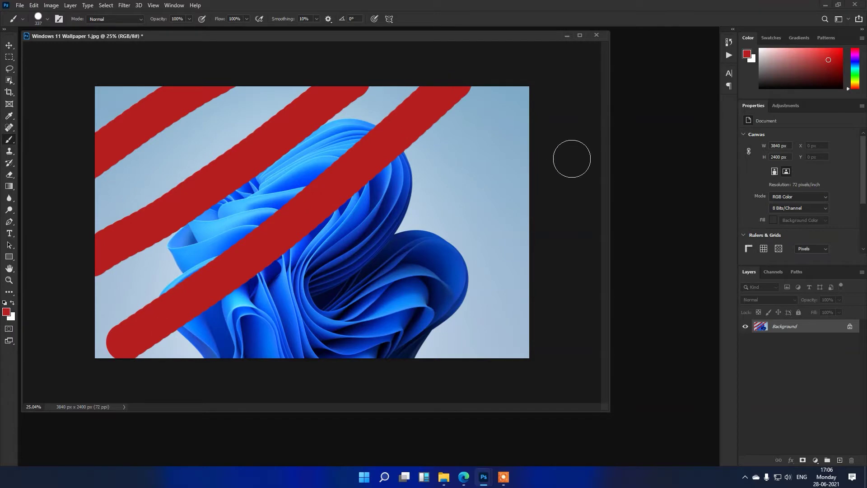
drag(540, 153, 277, 374)
drag(540, 253, 424, 375)
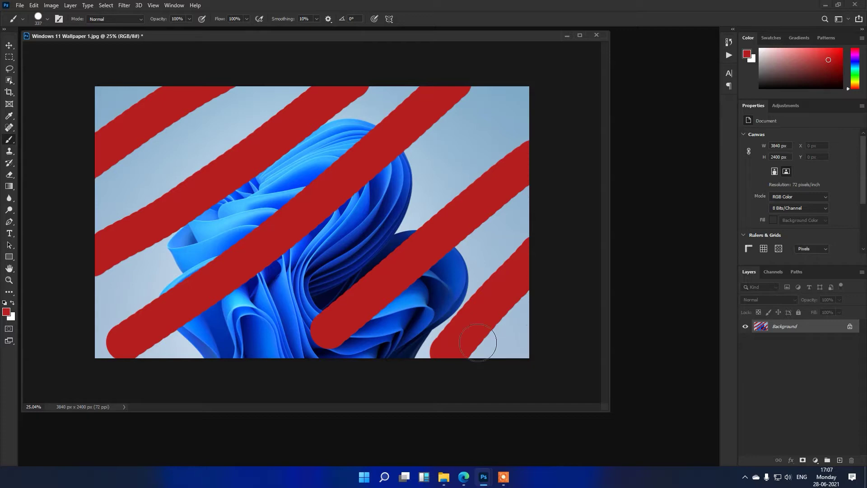
scroll(541, 331, down, 1)
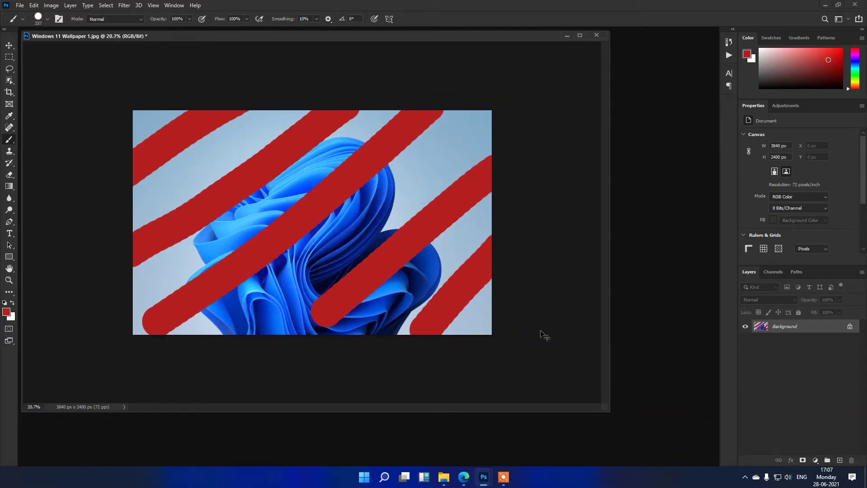
Undo and redo the red strokes until only the top-left stripe remains.
key(ctrl+z)
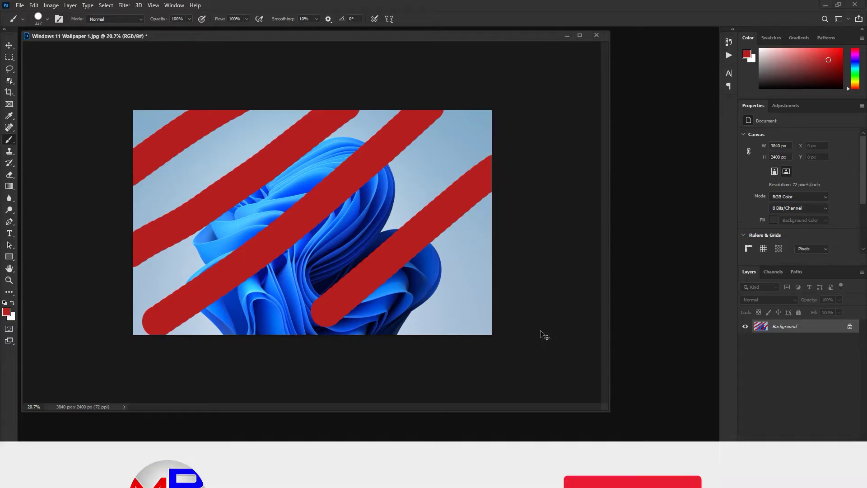
key(ctrl+z)
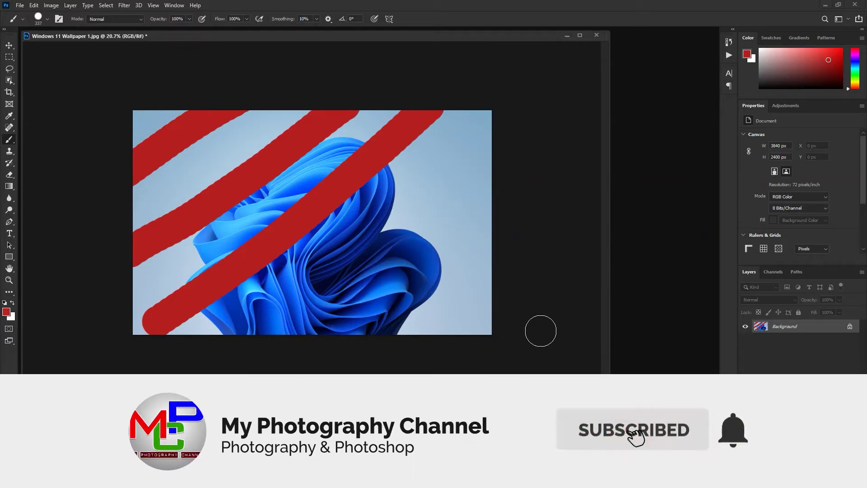
key(ctrl+z)
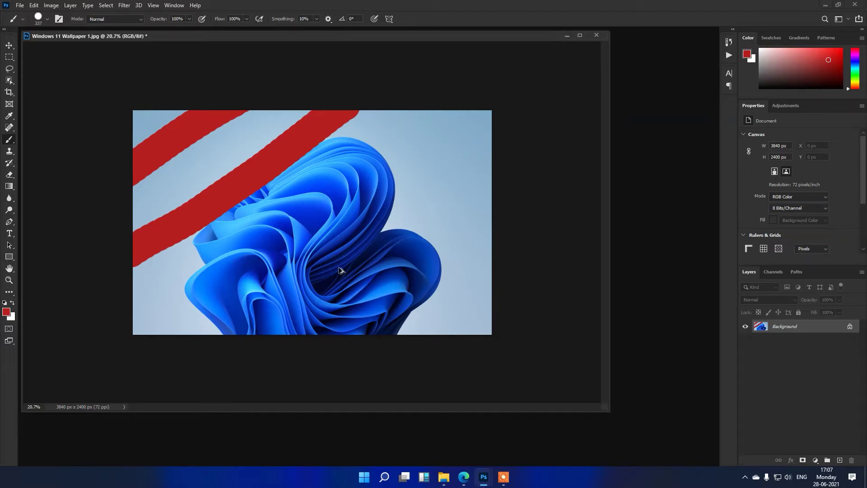
key(ctrl+z)
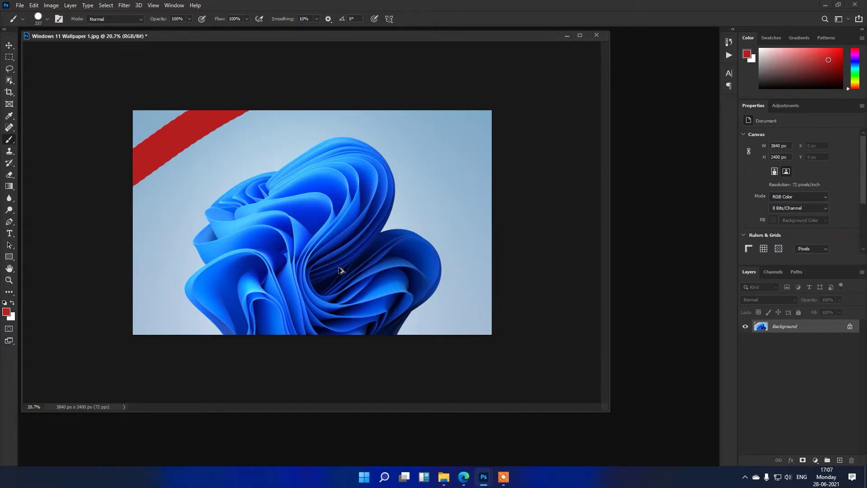
key(ctrl+shift+z)
key(ctrl+shift+z)
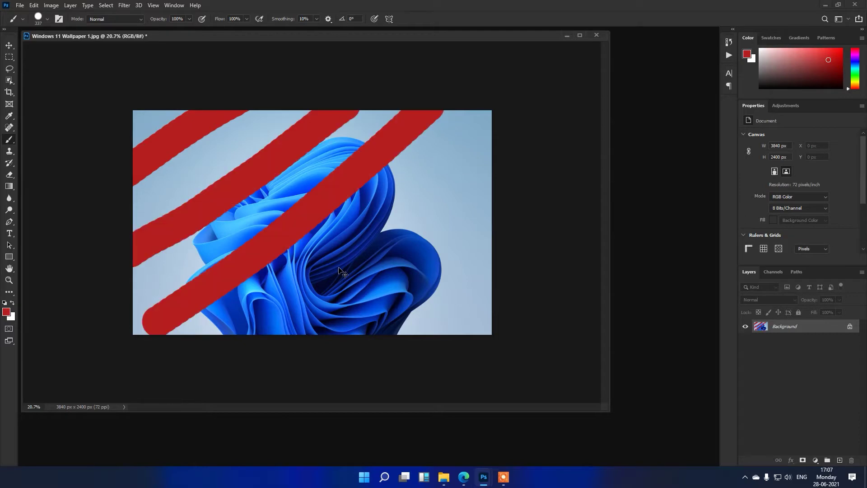
key(ctrl+shift+z)
key(ctrl+shift+z)
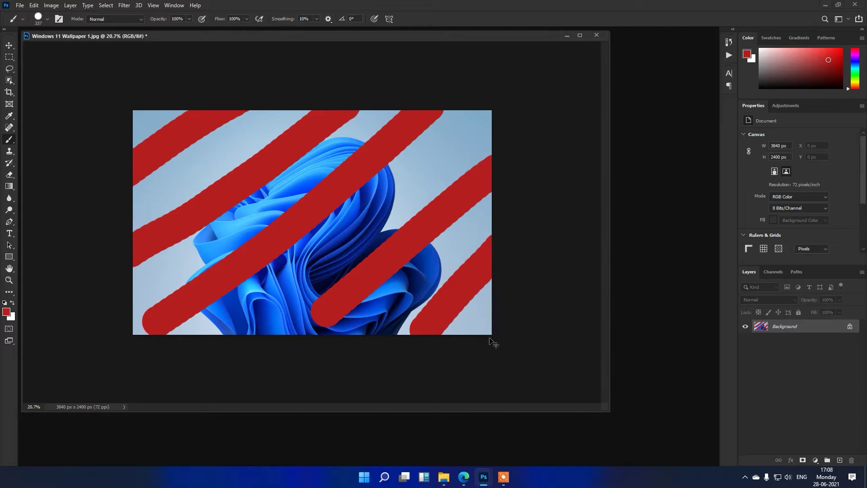
key(ctrl+z)
key(ctrl+z)
key(ctrl+z)
key(ctrl+z)
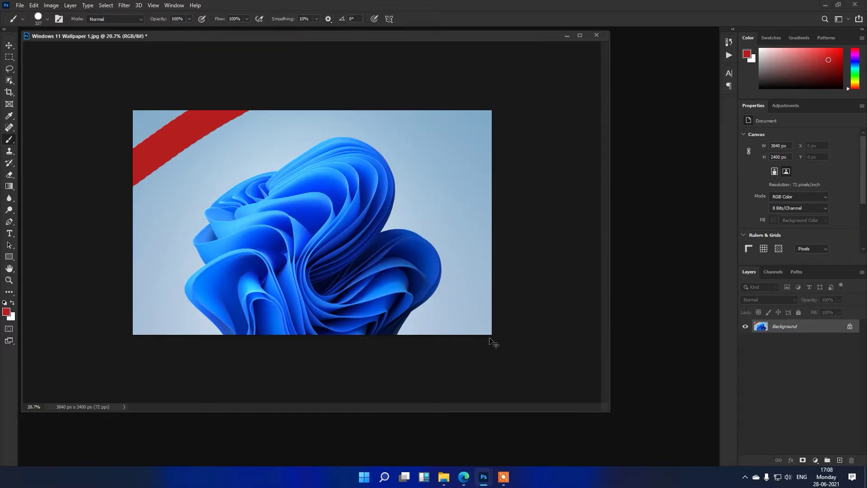
key(ctrl+z)
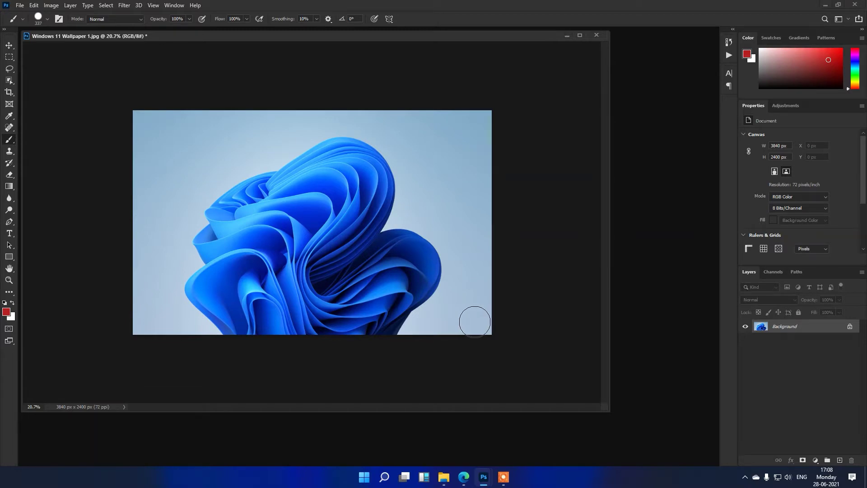
Enable Use Legacy Undo Shortcuts in Keyboard Shortcuts, accepting the restart-required notice.
click(33, 5)
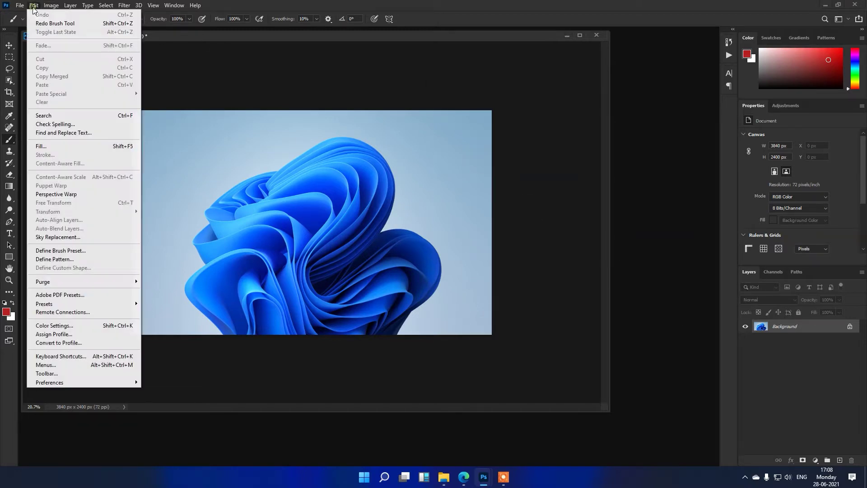
click(84, 358)
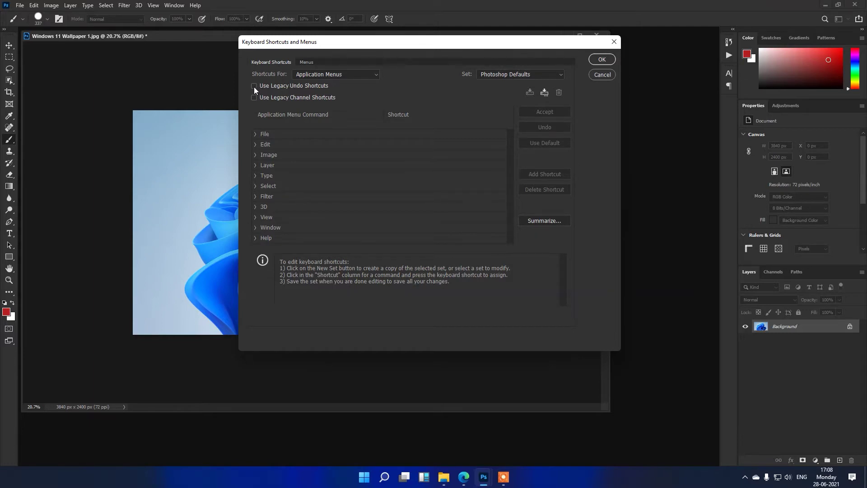
click(252, 87)
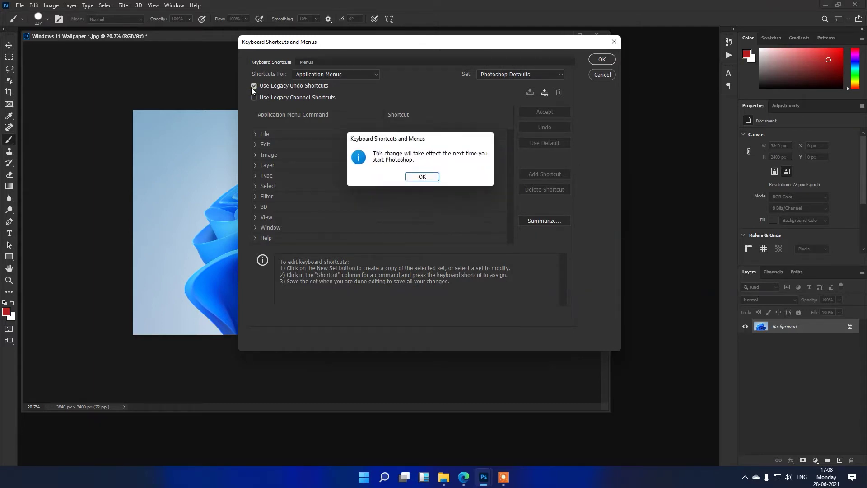
click(425, 176)
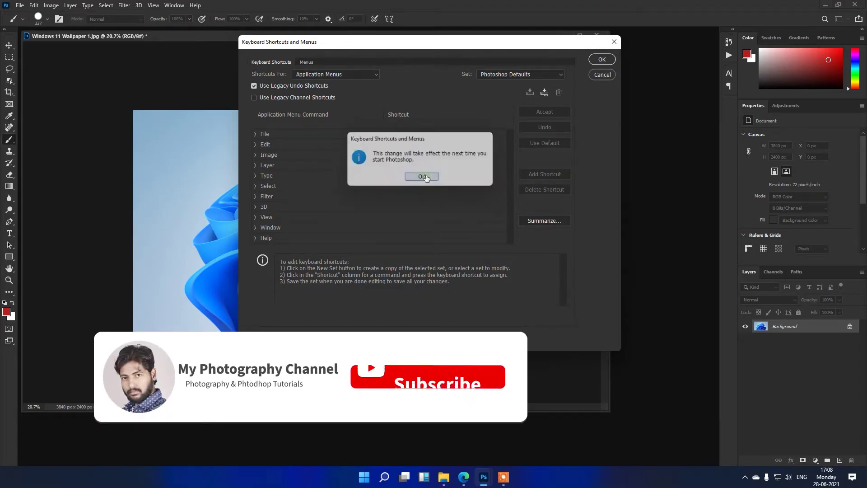
click(603, 59)
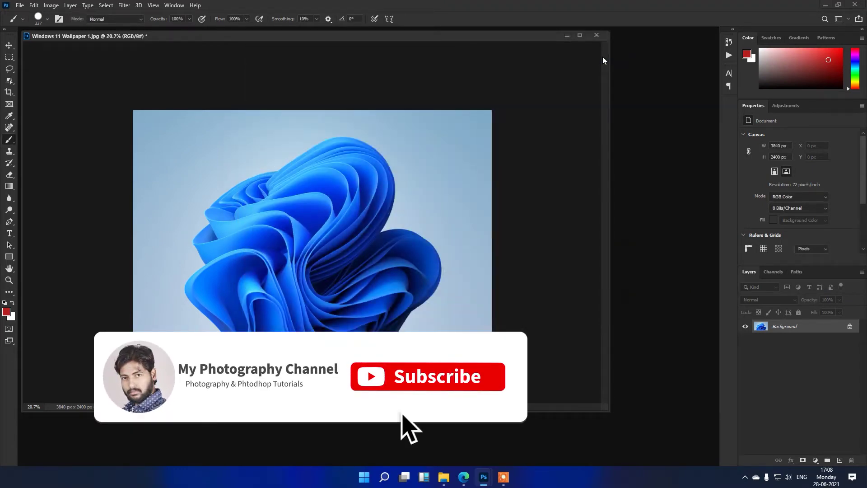
Quit Photoshop without saving, relaunch, and reopen Windows 11 Wallpaper 1.jpg.
click(855, 6)
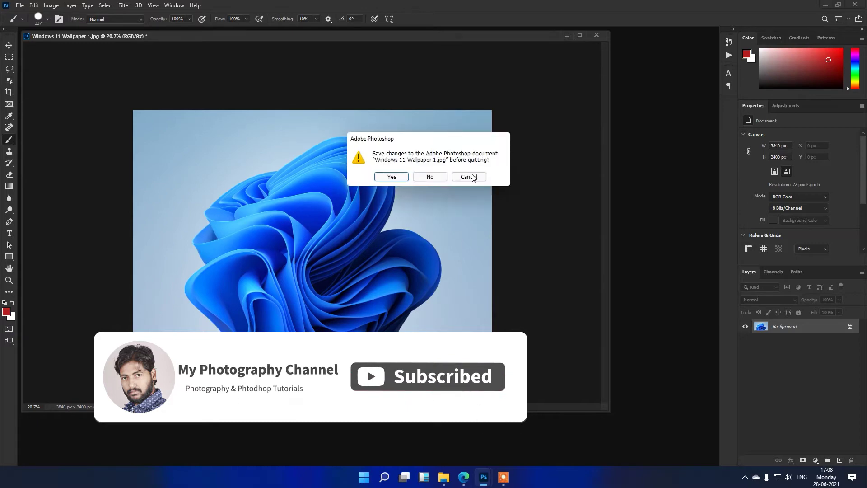
click(431, 177)
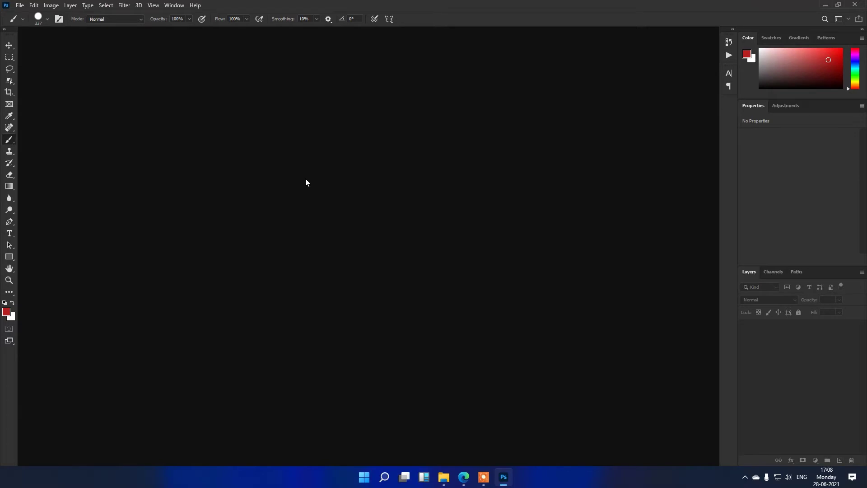
key(ctrl+o)
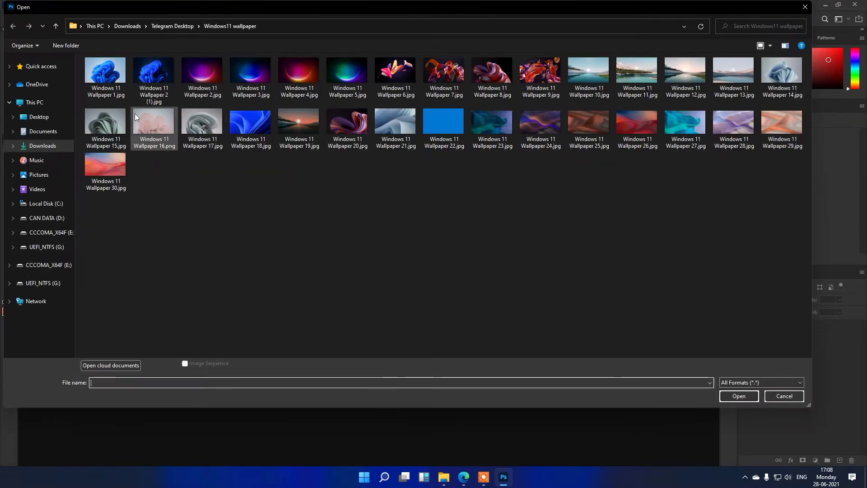
click(748, 399)
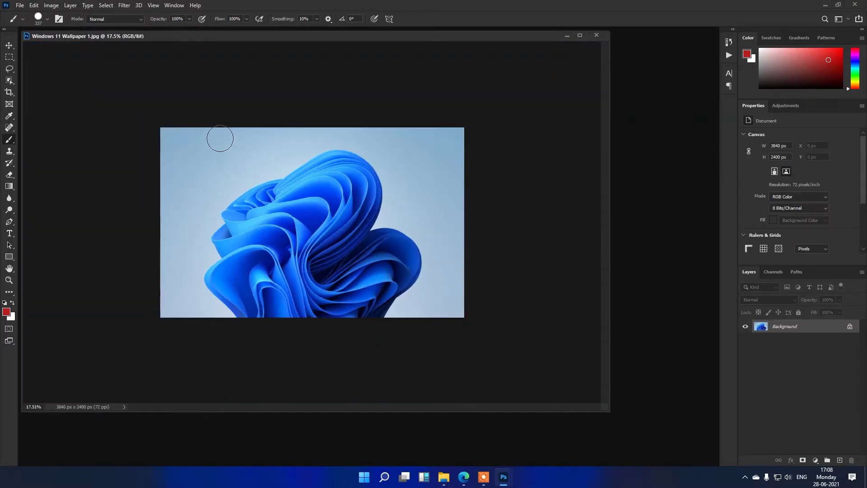
Paint five red diagonal stripes across the reopened wallpaper.
drag(195, 104, 66, 244)
drag(304, 108, 48, 313)
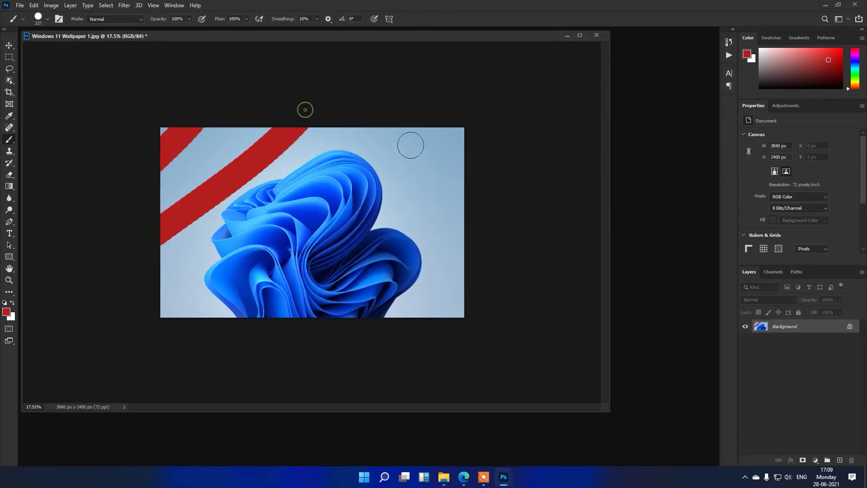
drag(419, 115, 246, 294)
drag(458, 156, 352, 323)
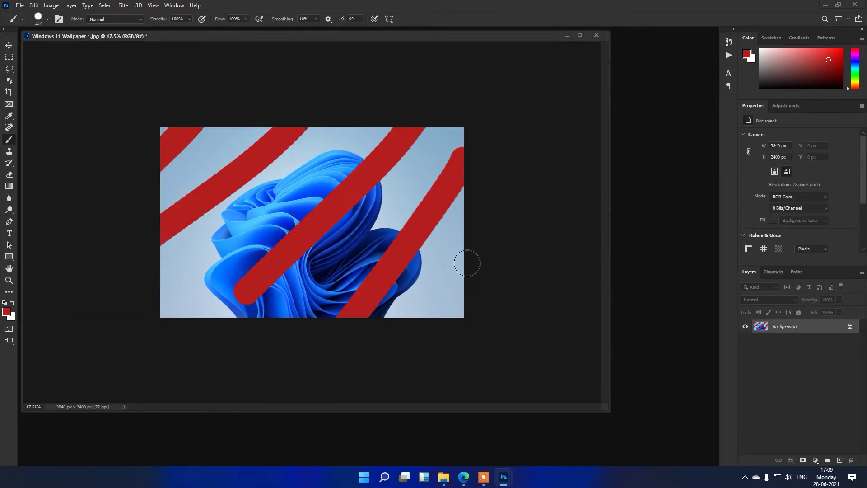
drag(473, 257, 440, 320)
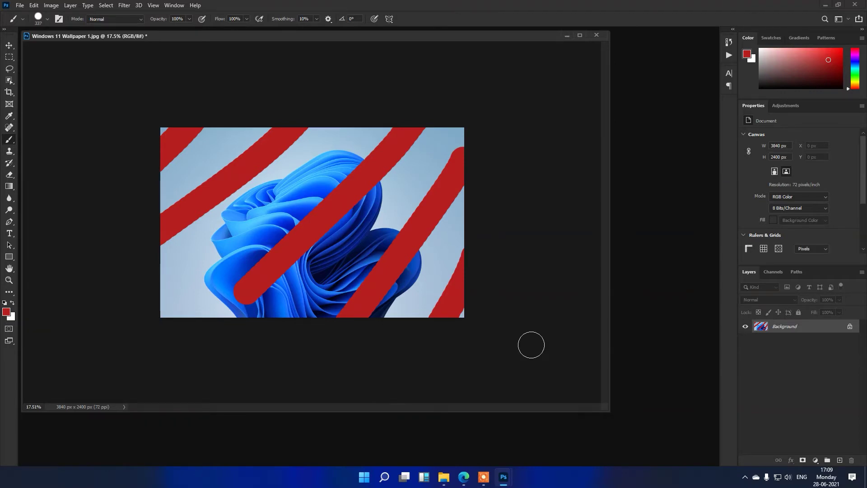
Toggle the bottom-right red stripe with repeated Ctrl+Z and Shift+Ctrl+Z, ending undone.
key(ctrl+z)
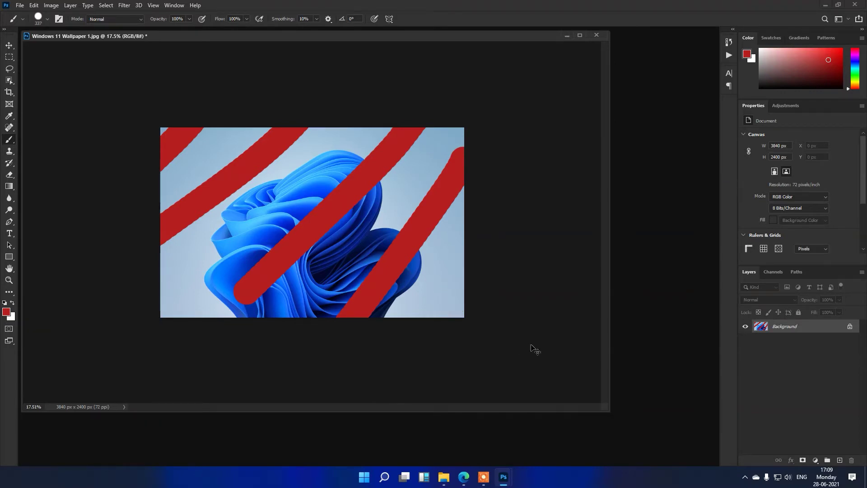
key(ctrl+shift+z)
key(ctrl+z)
key(ctrl+shift+z)
key(ctrl+z)
key(ctrl+shift+z)
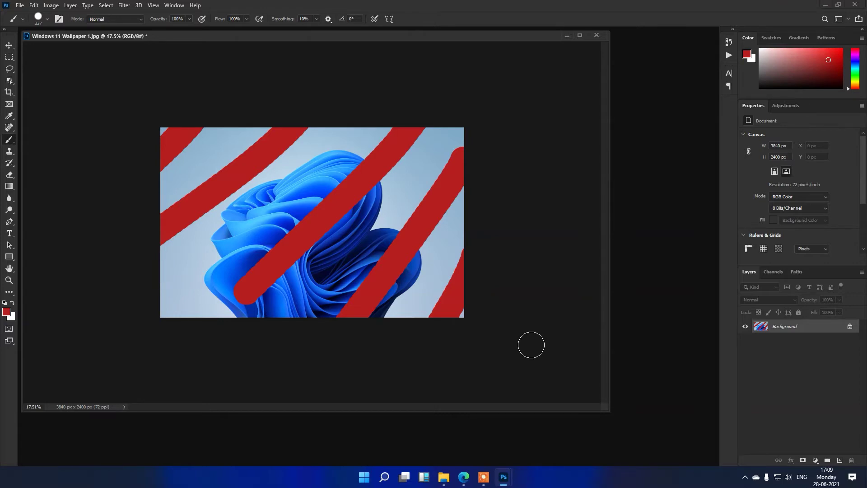
key(ctrl+z)
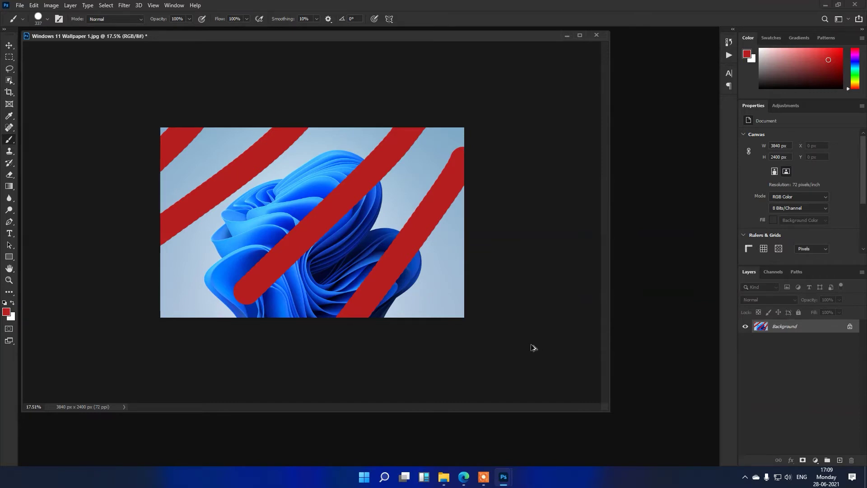
Undo the remaining red strokes, then redo all of them back.
key(ctrl+z)
key(ctrl+z)
key(ctrl+z)
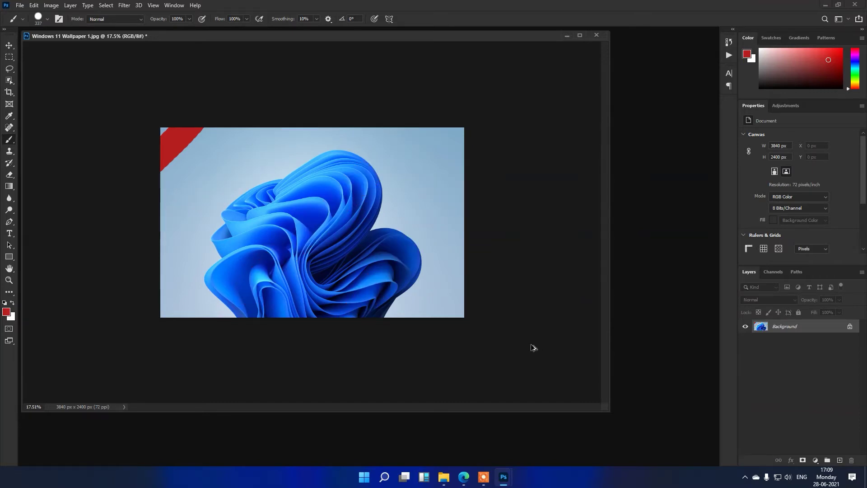
key(ctrl+z)
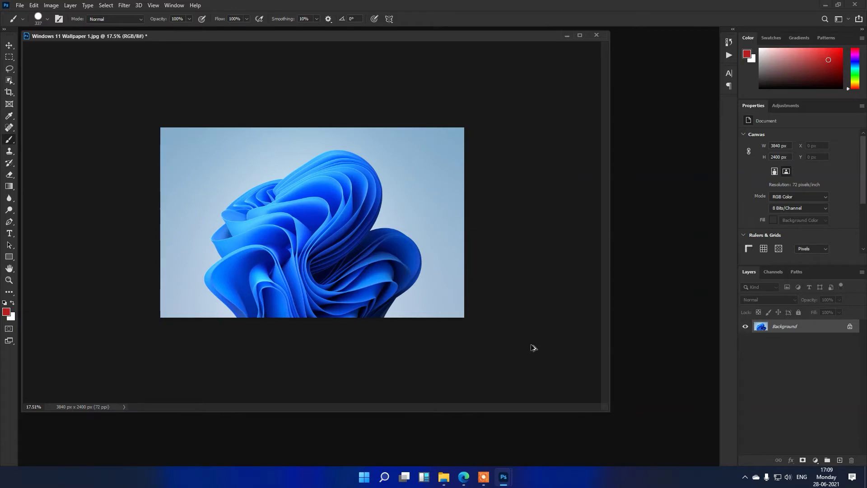
key(shift+ctrl+z)
key(ctrl+shift+z)
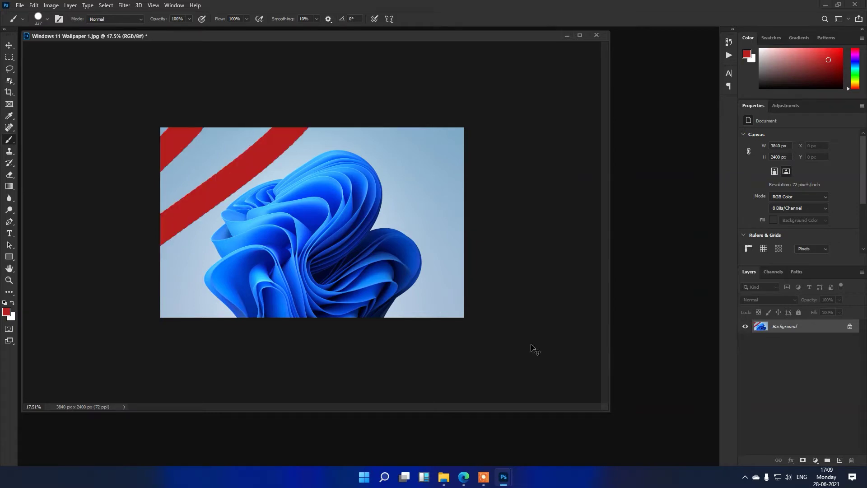
key(ctrl+shift+z)
key(ctrl+shift+z)
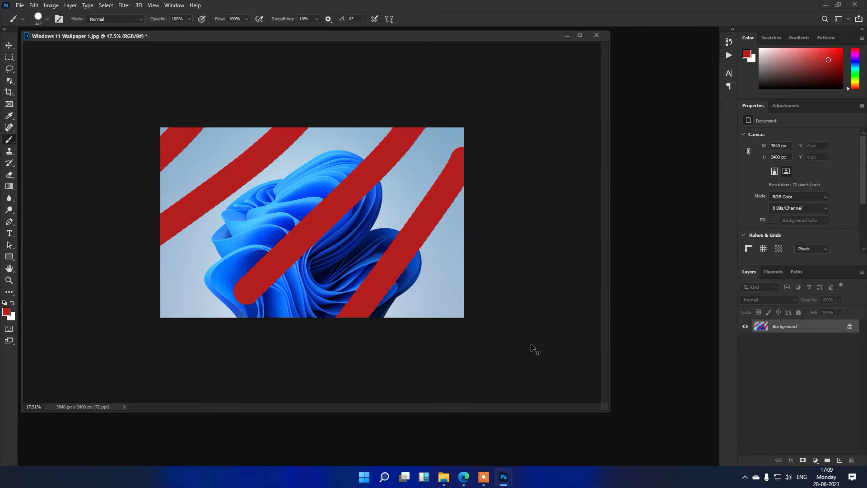
key(ctrl+shift+z)
Check the Edit menu's undo/redo commands, then bring up Keyboard Shortcuts with Ctrl+Alt+Shift+K.
click(34, 7)
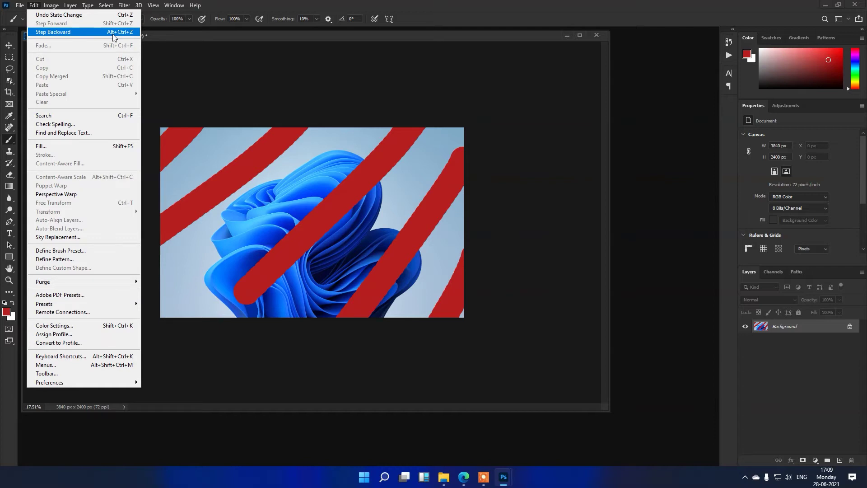
click(167, 34)
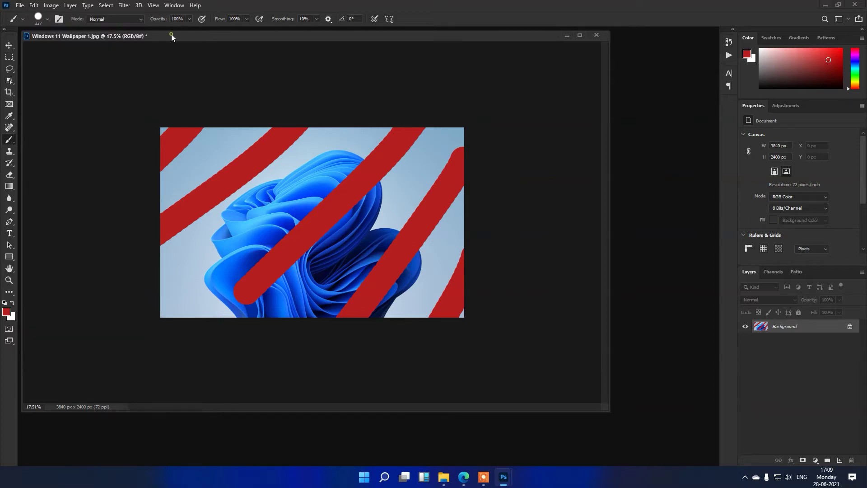
scroll(413, 153, down, 1)
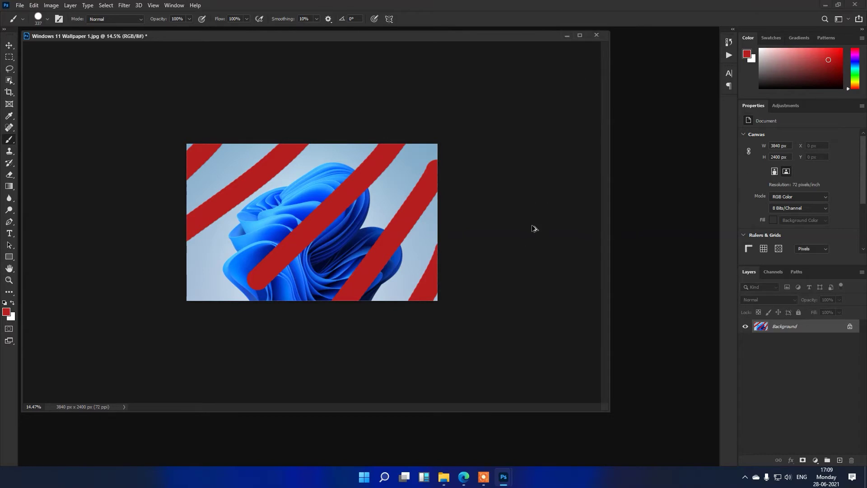
key(ctrl+alt+shift+k)
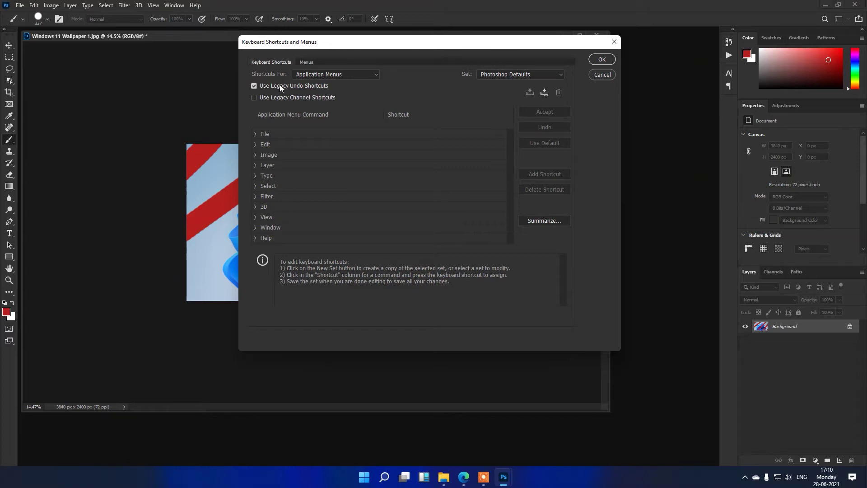
Uncheck Use Legacy Undo Shortcuts, accept the restart notice, and bring up the New Document dialog.
click(254, 86)
click(422, 177)
click(601, 60)
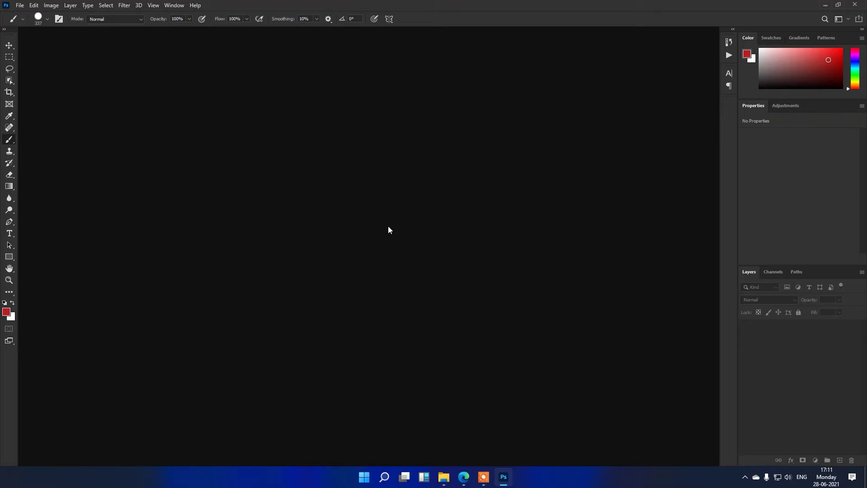
key(ctrl+n)
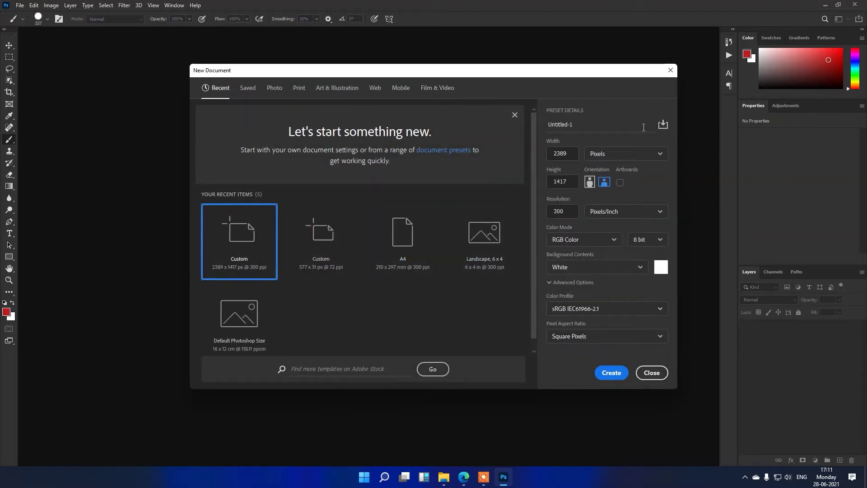
Dismiss the New Document dialog and reopen it from File > New.
click(652, 373)
click(24, 6)
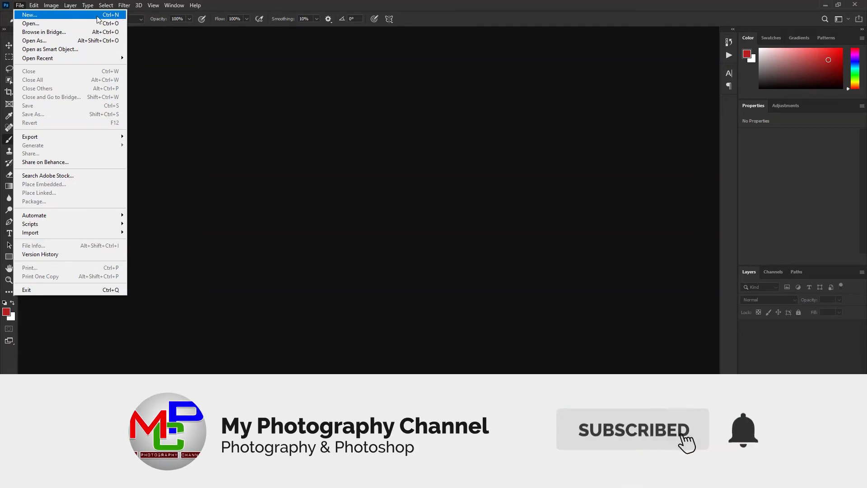
click(112, 15)
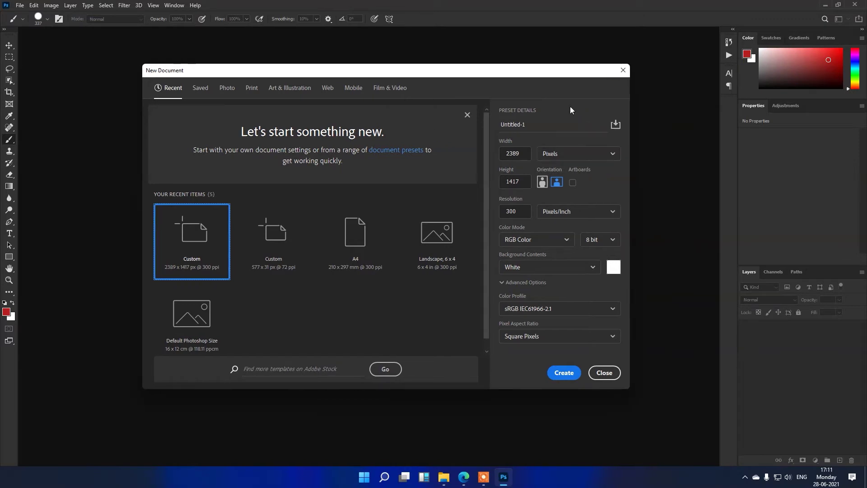
drag(505, 77, 528, 64)
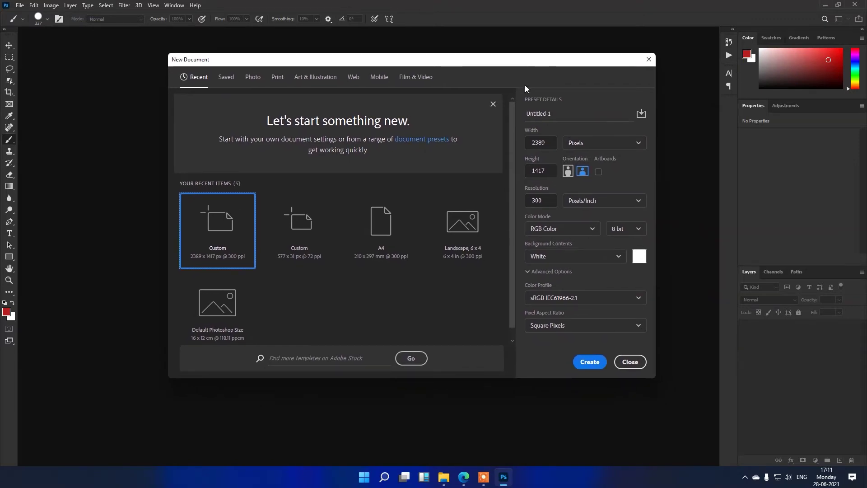
scroll(510, 163, down, 1)
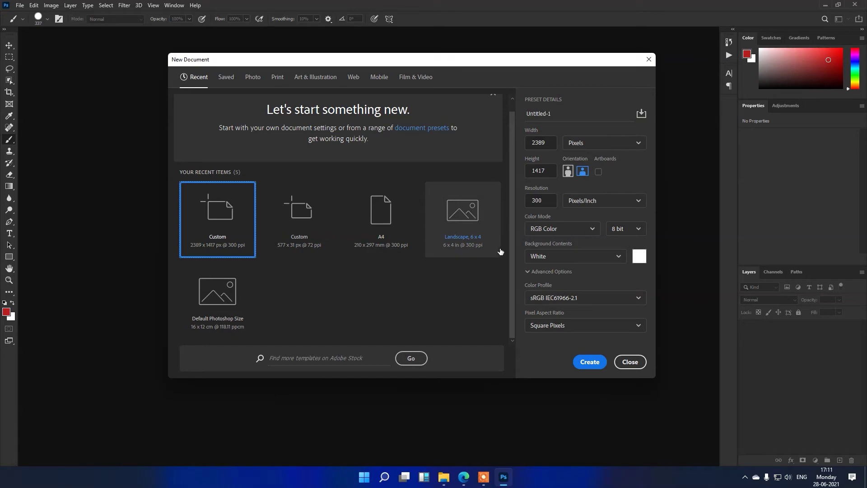
Browse the Saved, Photo, Print, Art, Web and Film & Video presets, then close without creating.
click(225, 76)
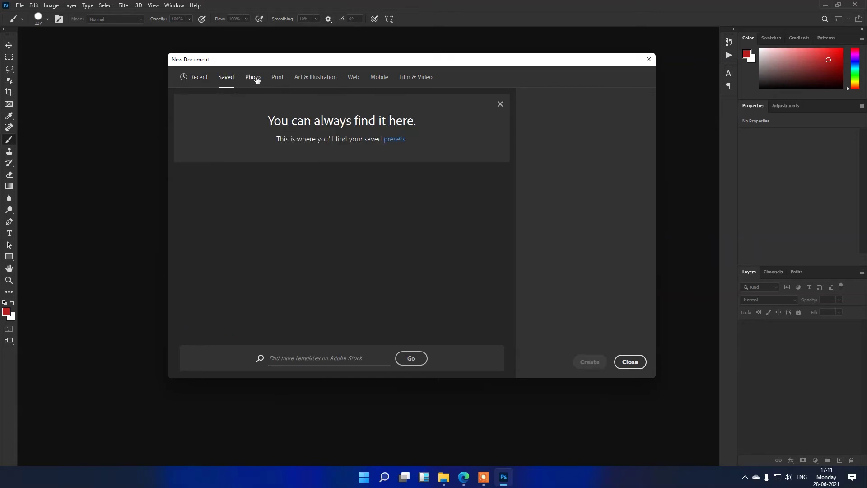
click(253, 77)
click(353, 77)
click(380, 77)
click(416, 76)
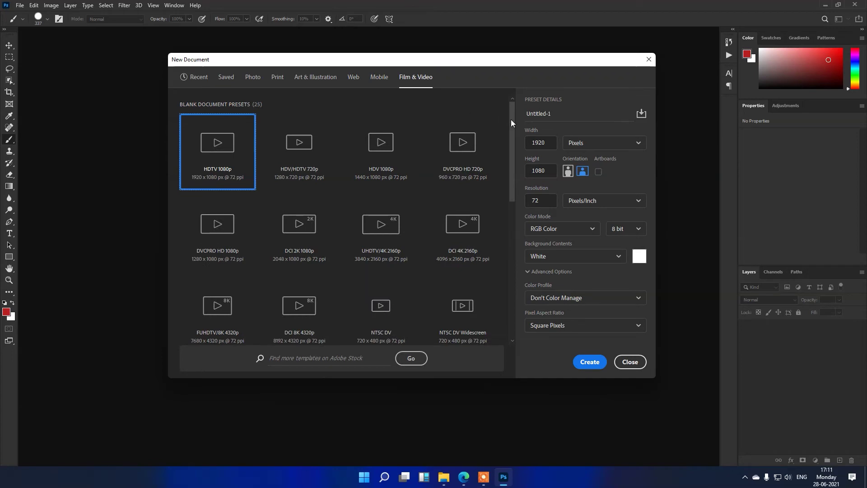
drag(512, 123, 511, 283)
scroll(448, 326, up, 5)
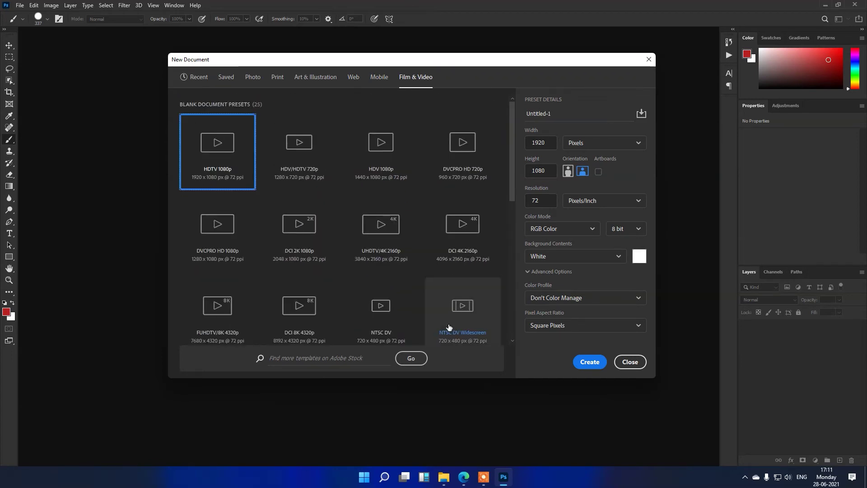
drag(510, 155, 516, 224)
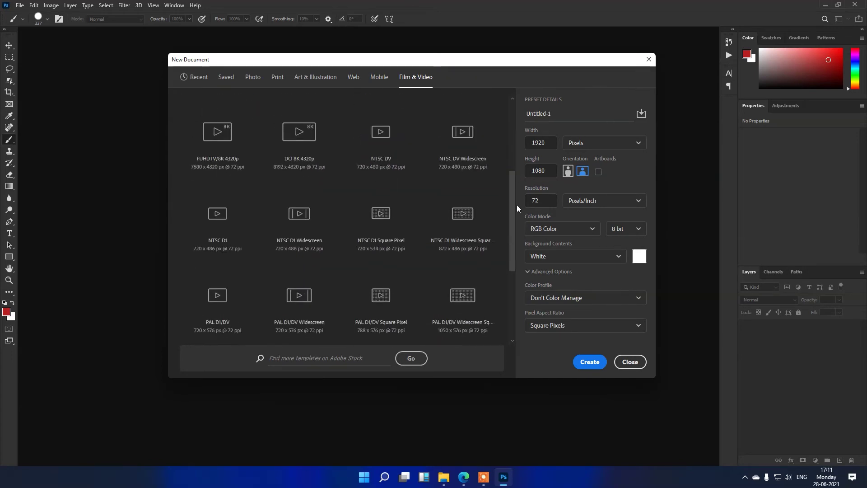
drag(514, 194, 511, 300)
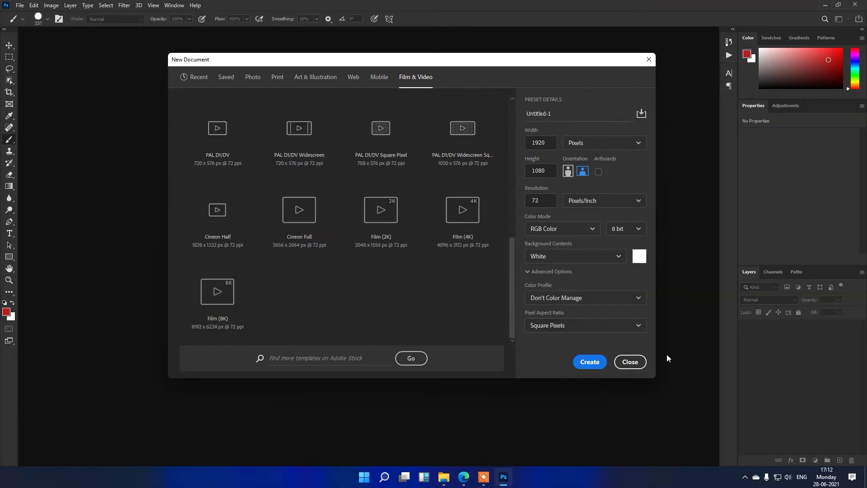
click(630, 362)
click(34, 5)
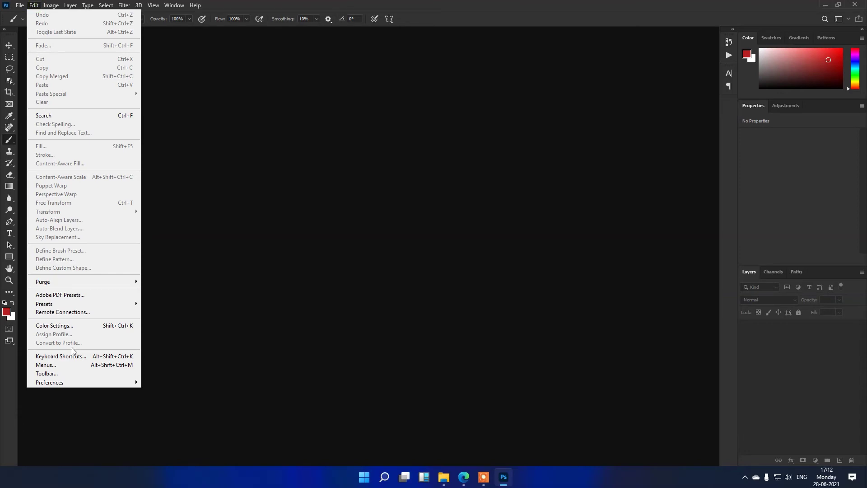
mouse_move(50, 382)
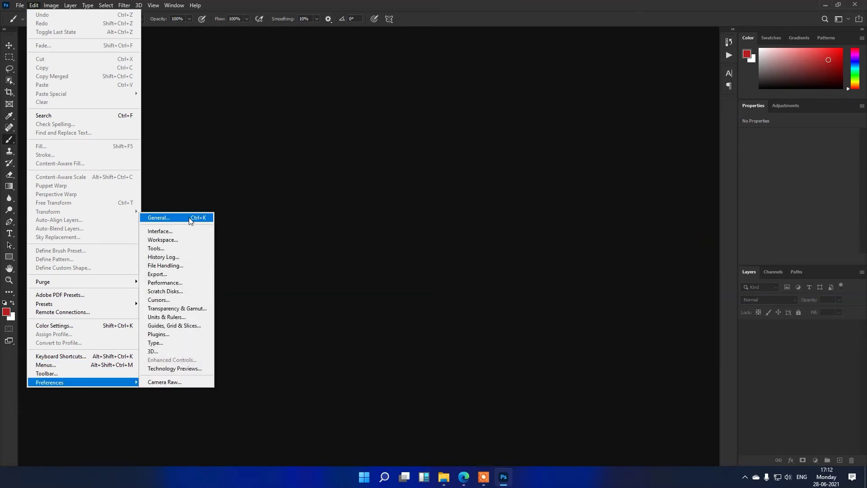
Turn on Use Legacy "New Document" Interface in General preferences and save it.
click(189, 218)
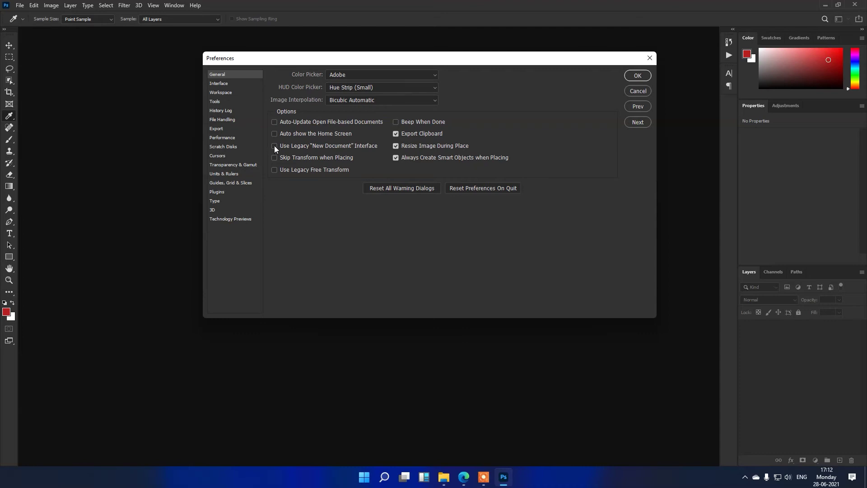
click(638, 77)
key(b)
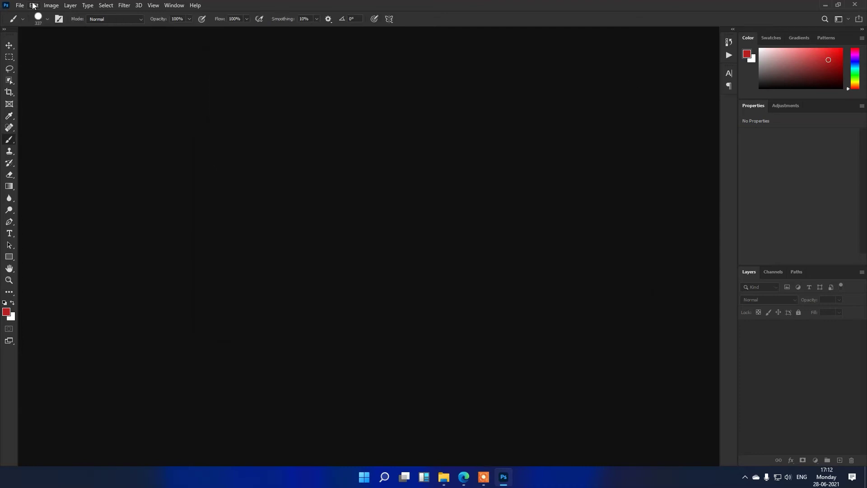
click(20, 6)
In the legacy New dialog, pick Document Type Photo, size Landscape, 3 x 2, and create it.
click(30, 15)
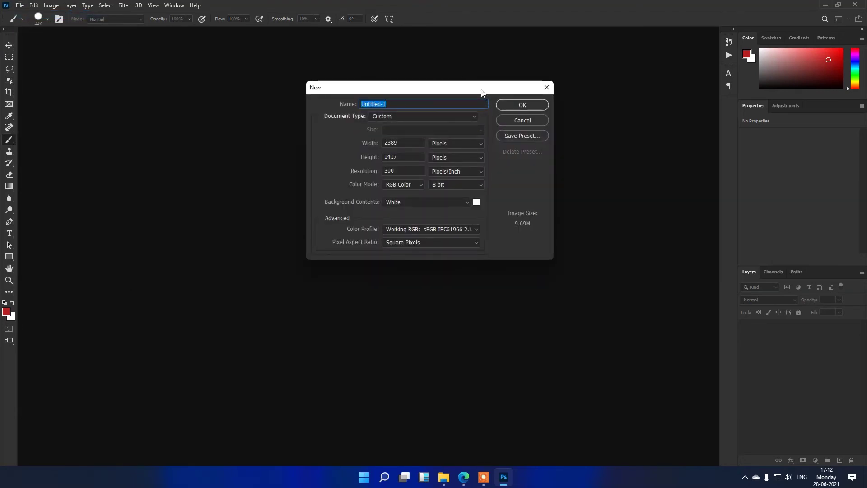
drag(480, 89, 348, 93)
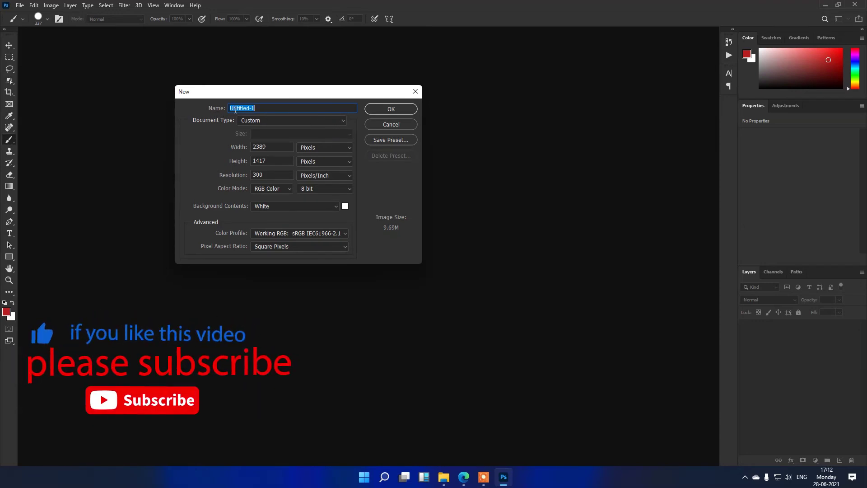
click(295, 121)
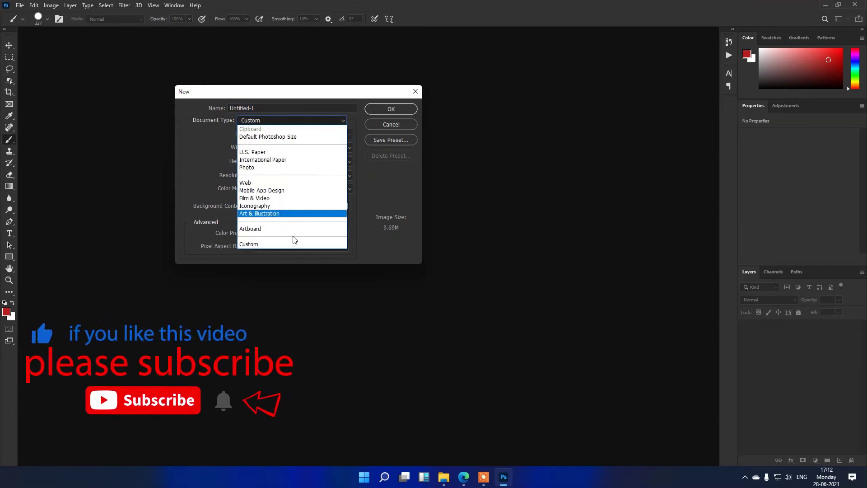
click(292, 168)
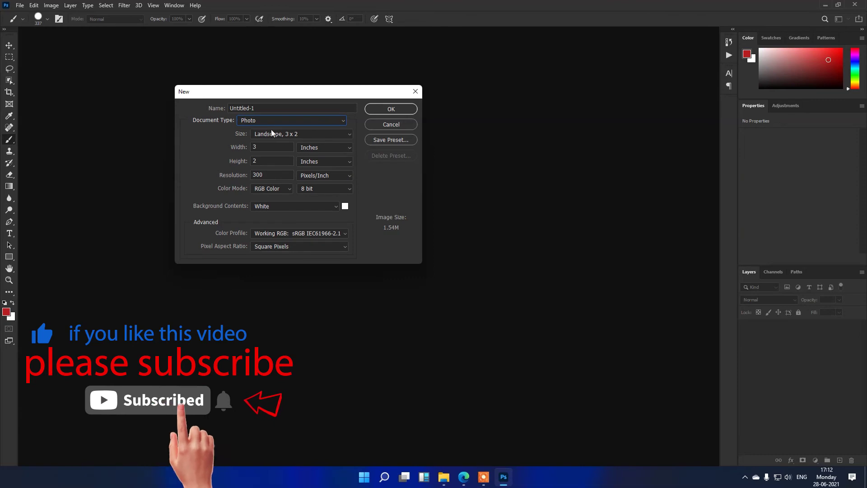
click(306, 134)
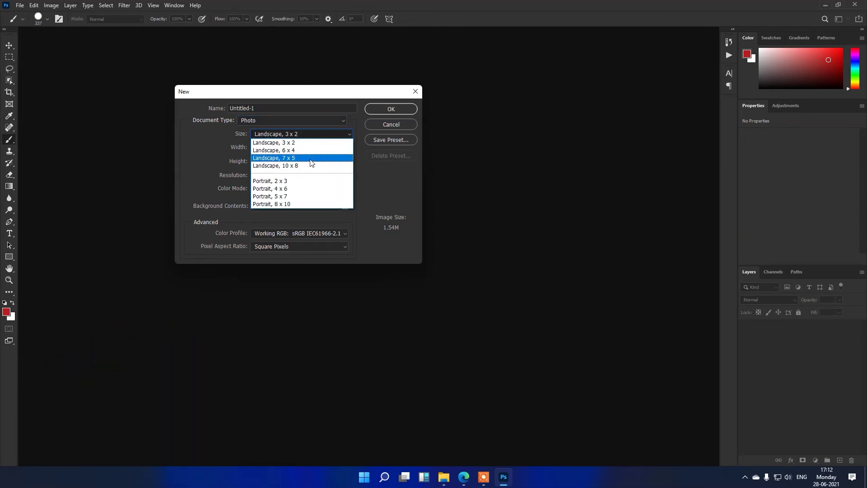
click(376, 185)
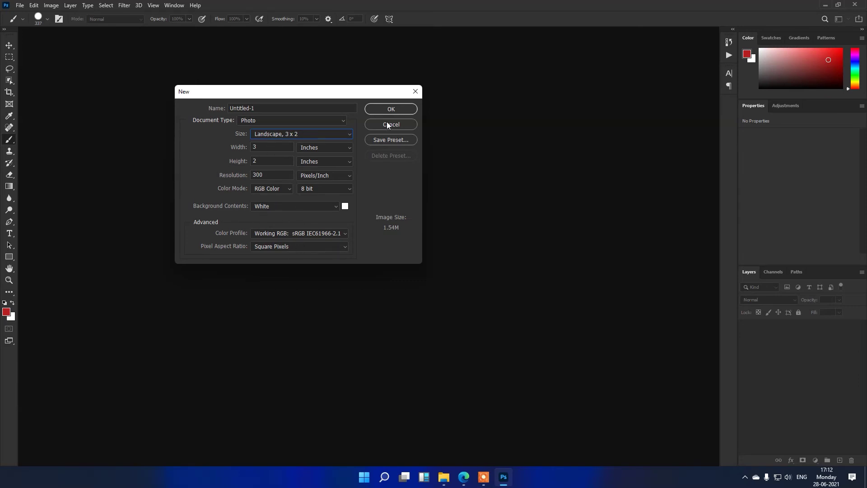
drag(335, 94, 368, 94)
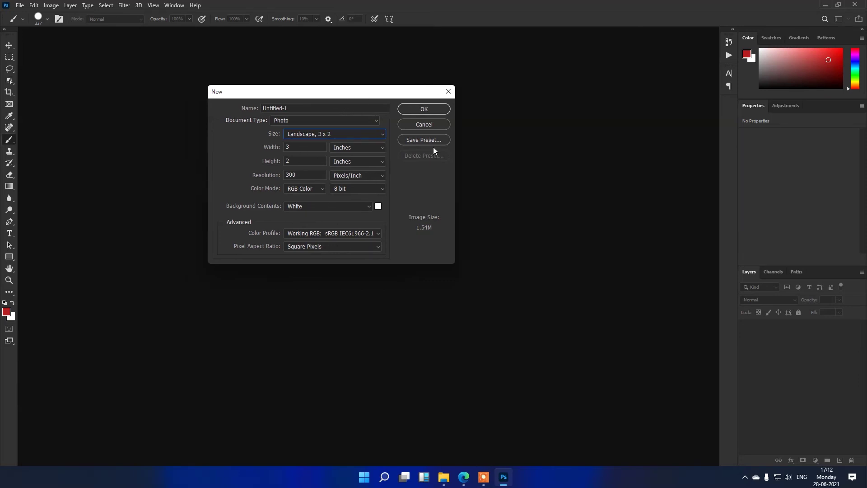
click(416, 109)
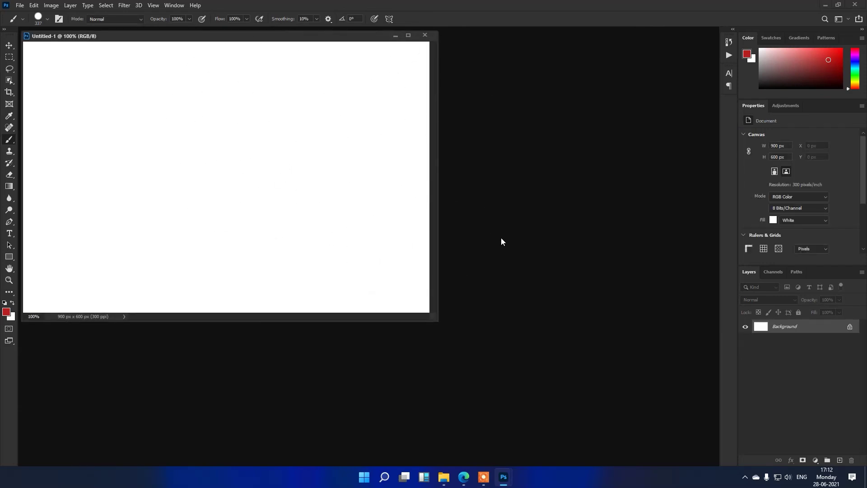
Close the Untitled-1 canvas and uncheck Use Legacy "New Document" Interface in General Preferences.
click(424, 34)
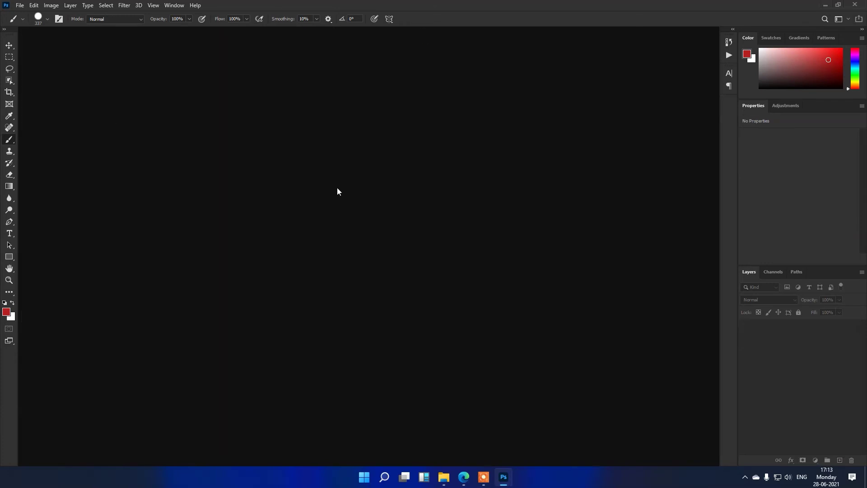
key(i)
key(ctrl+k)
click(284, 144)
click(636, 75)
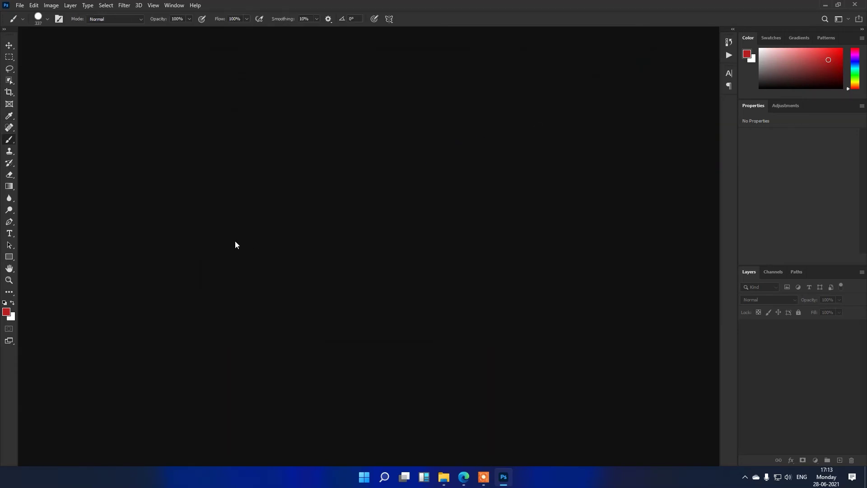